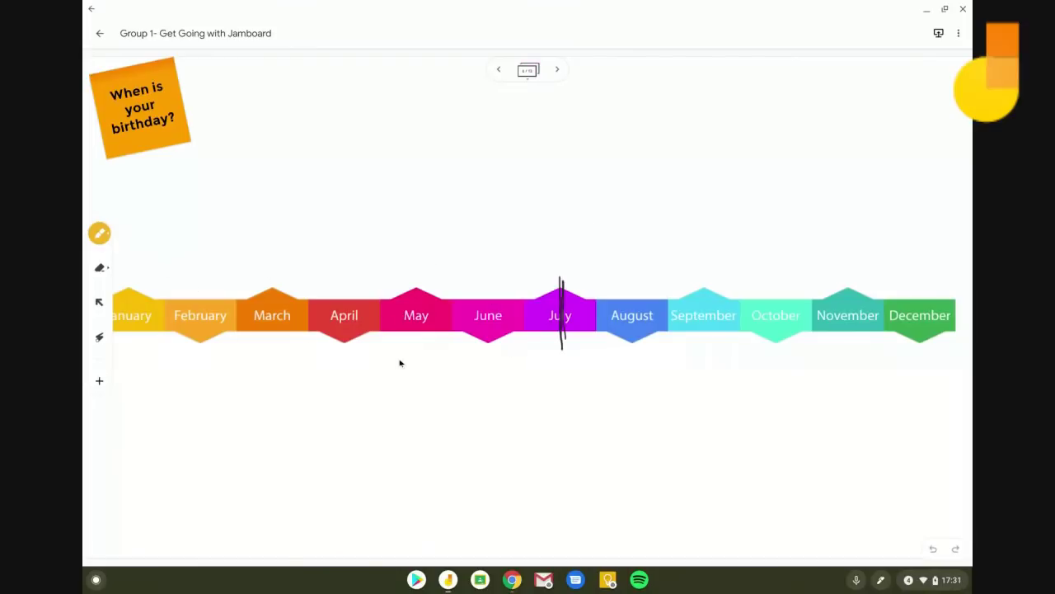
# Add a small yellow sticky note with a name and 14 below the birthday question, then advance a frame
pyautogui.click(99, 380)
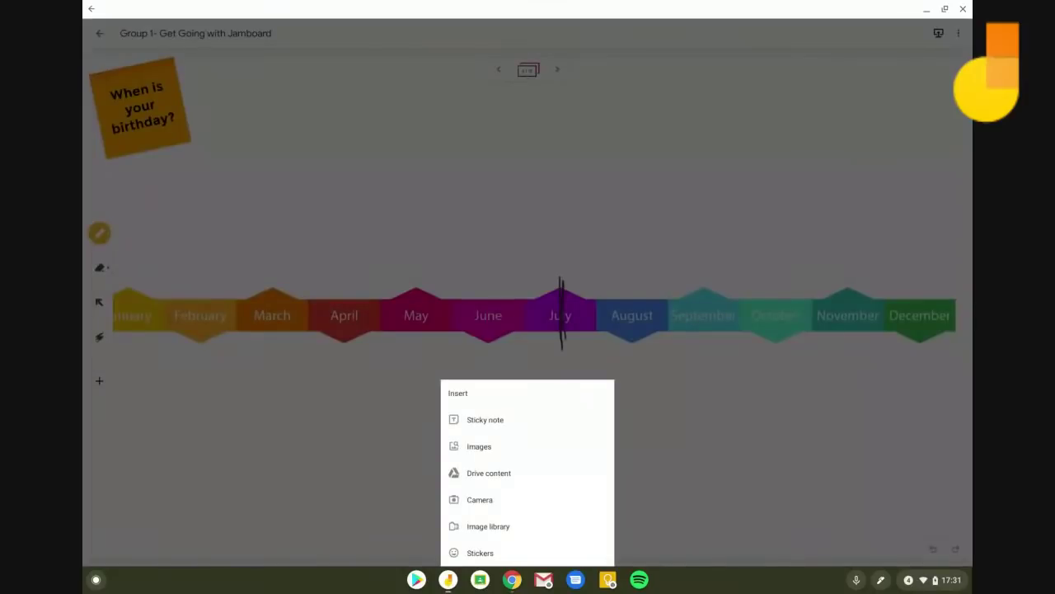
pyautogui.click(485, 419)
pyautogui.write('Rachel ')
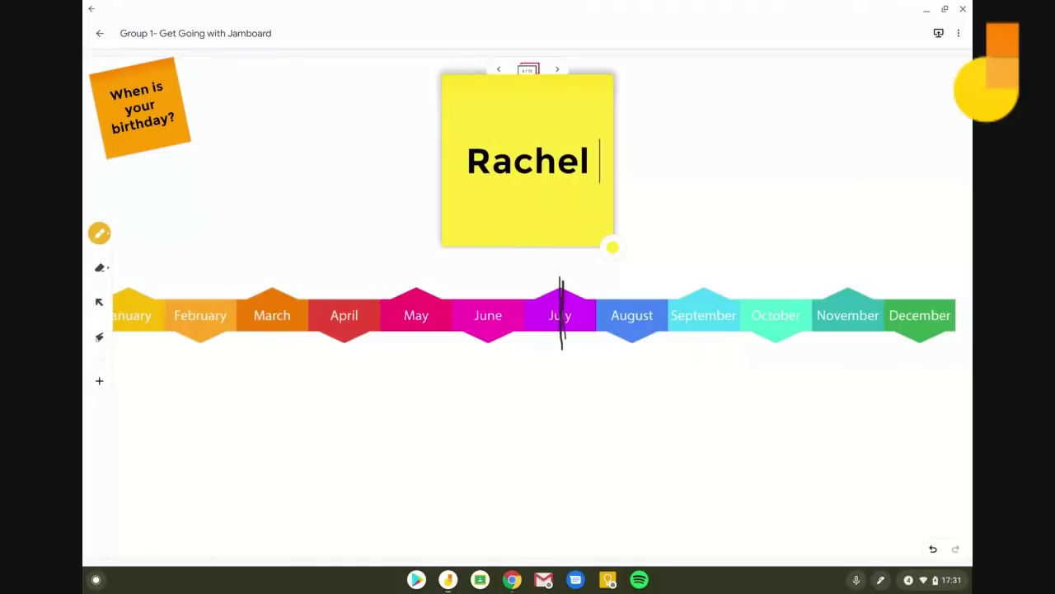
pyautogui.write('14')
pyautogui.click(686, 166)
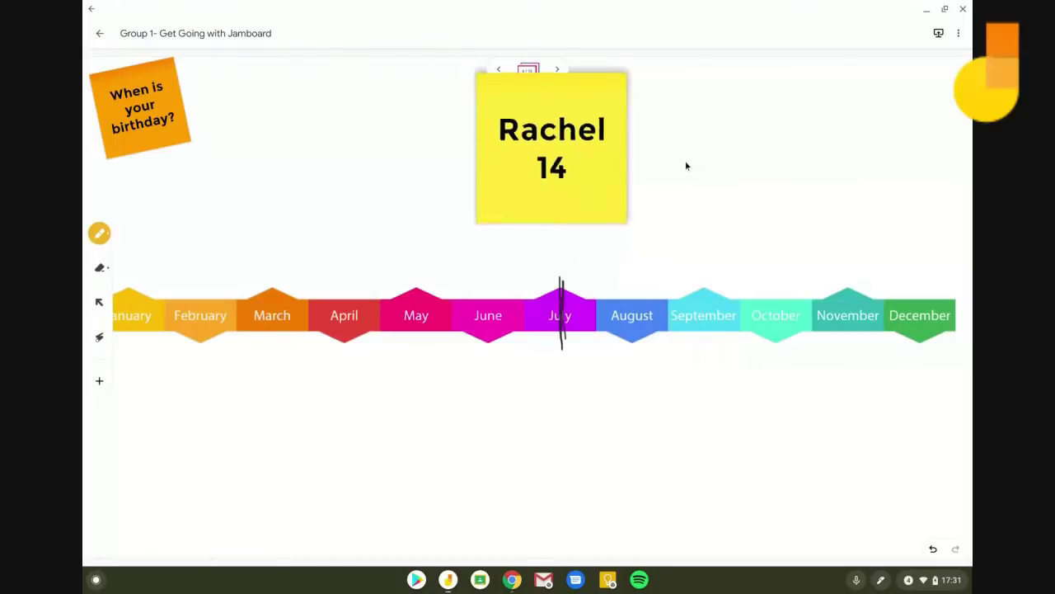
pyautogui.moveTo(612, 132); pyautogui.dragTo(149, 245)
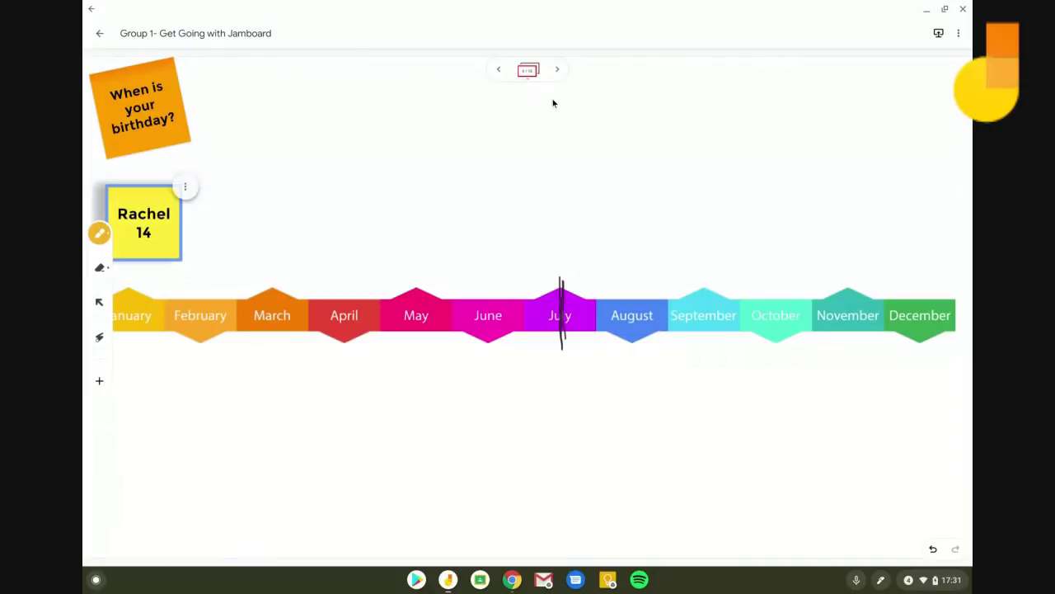
pyautogui.click(558, 71)
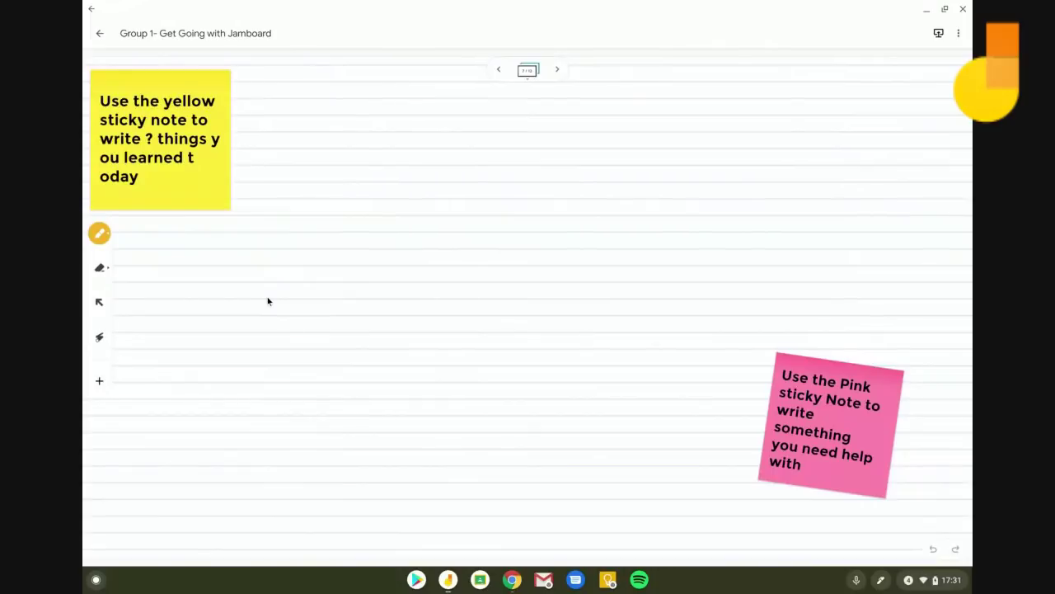
# Skip past the kanban and Blossom of Ideas frames to the Connect Four frame without inserting anything
pyautogui.click(99, 384)
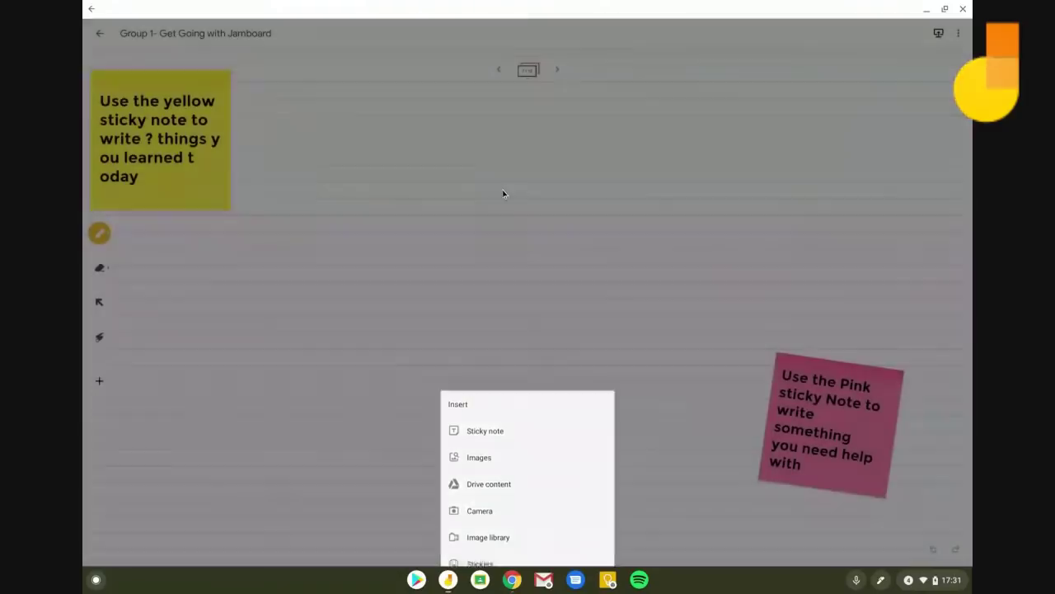
pyautogui.click(503, 194)
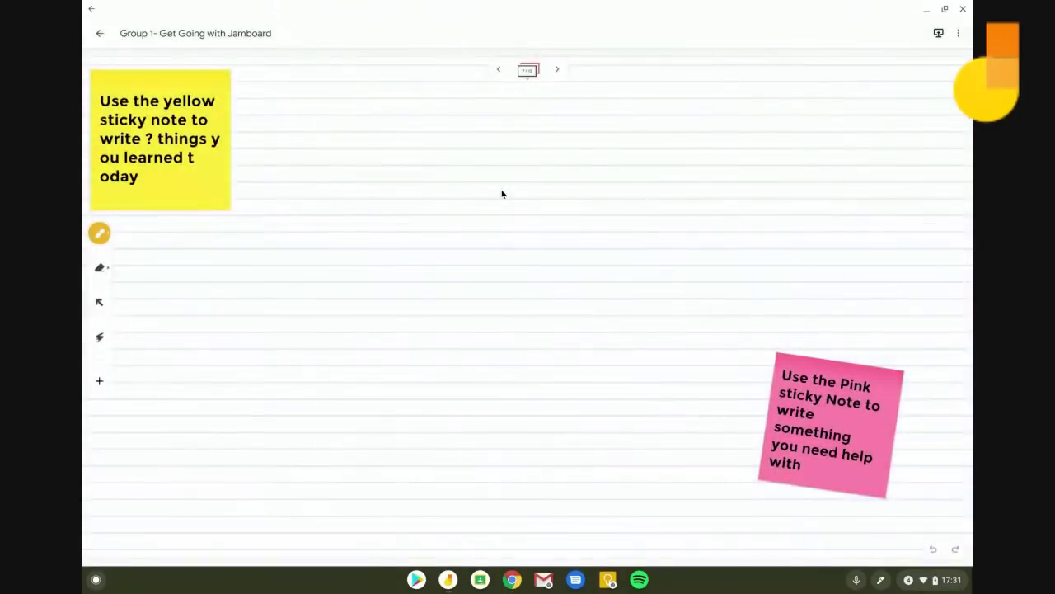
pyautogui.click(557, 71)
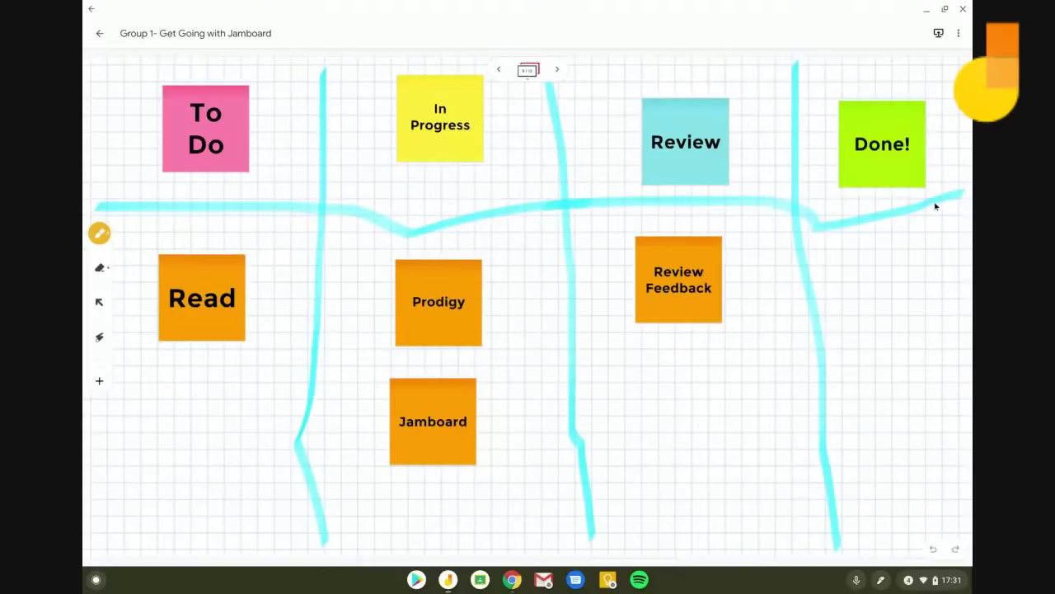
pyautogui.click(557, 72)
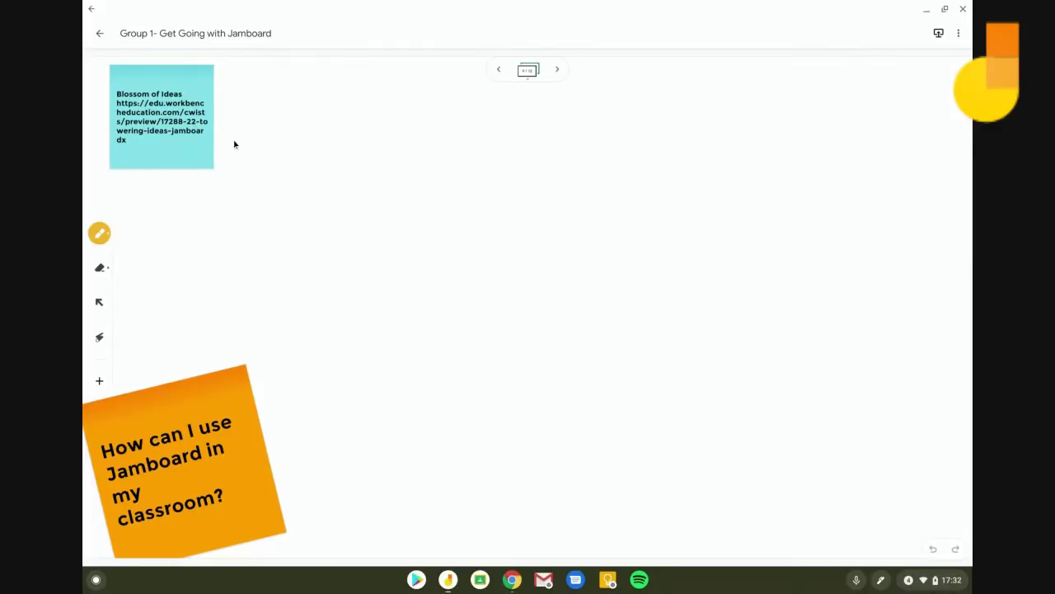
pyautogui.click(557, 71)
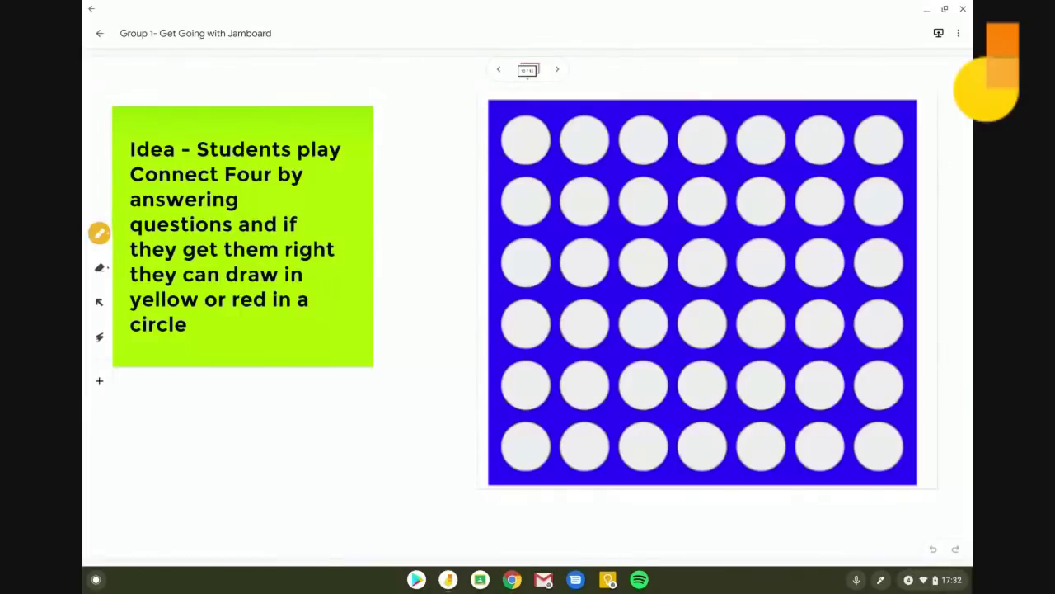
# Place a star sticker in the Connect Four grid's bottom-left circle and advance to the vocabulary frame
pyautogui.click(99, 232)
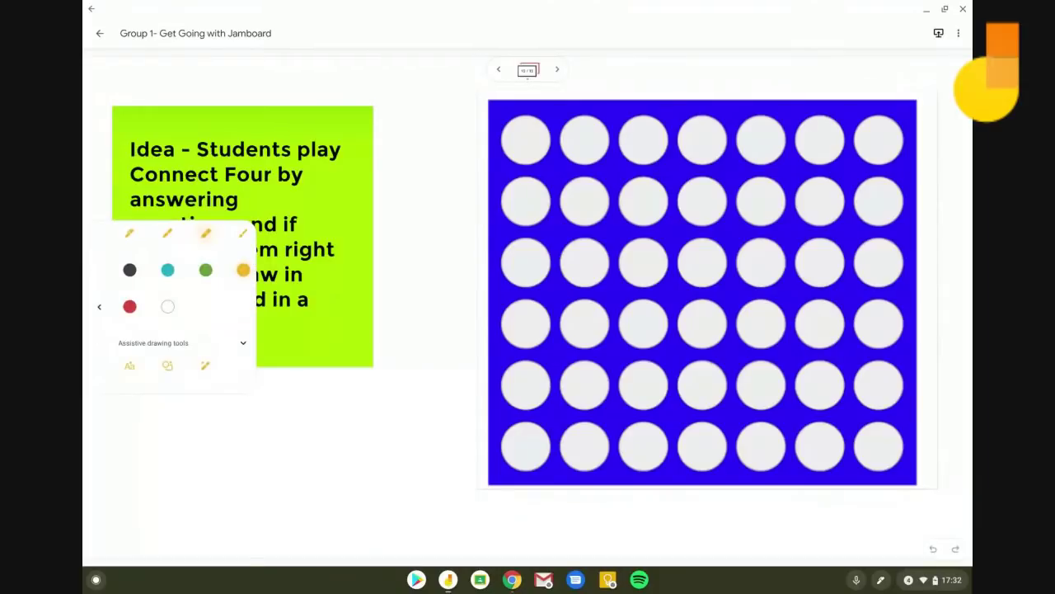
pyautogui.press('Escape')
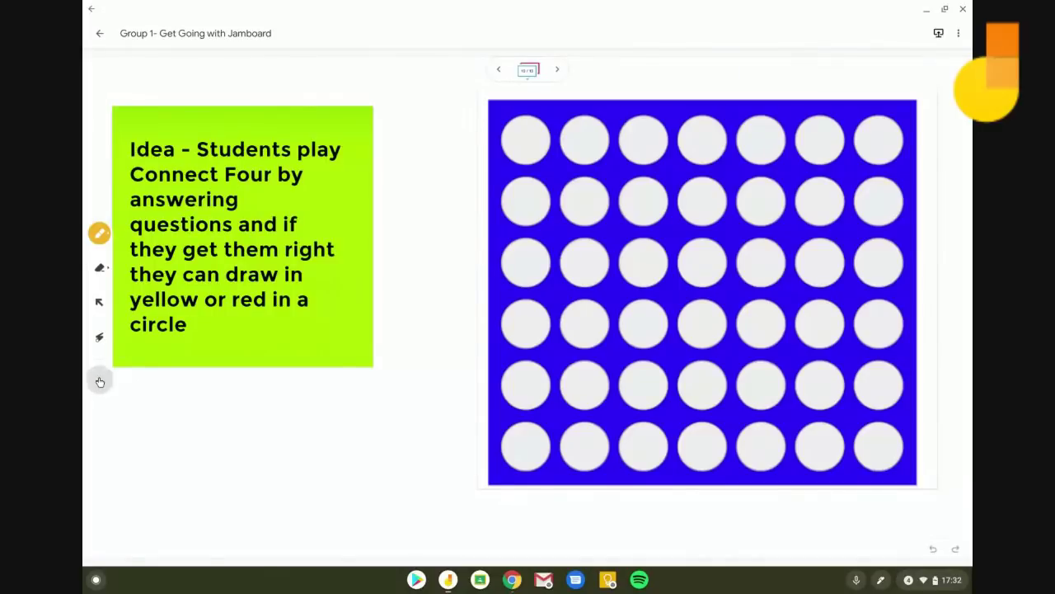
pyautogui.click(100, 381)
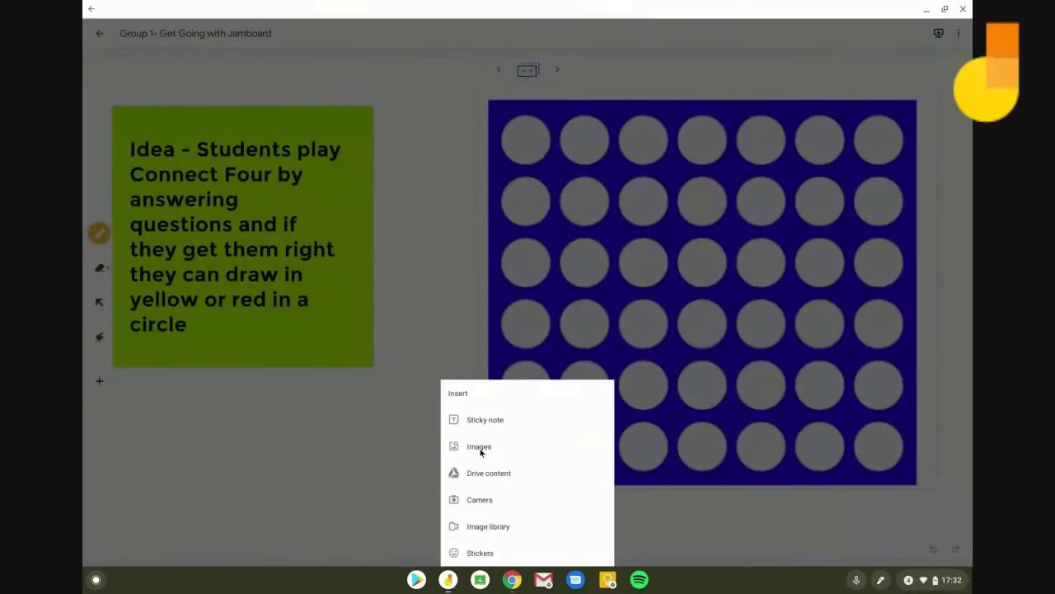
pyautogui.click(470, 556)
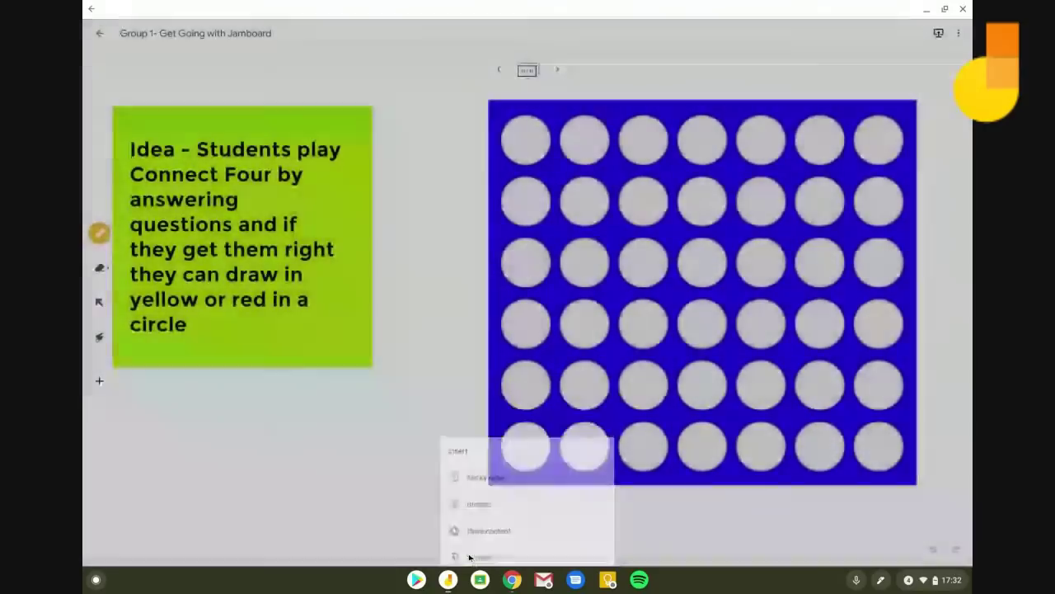
pyautogui.moveTo(145, 160); pyautogui.dragTo(526, 440)
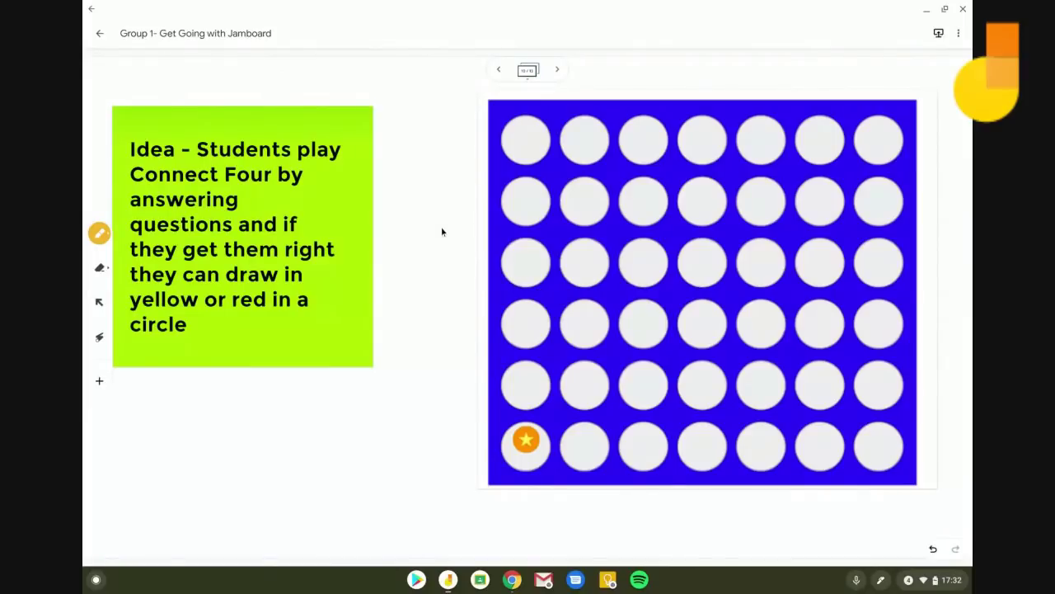
pyautogui.click(558, 71)
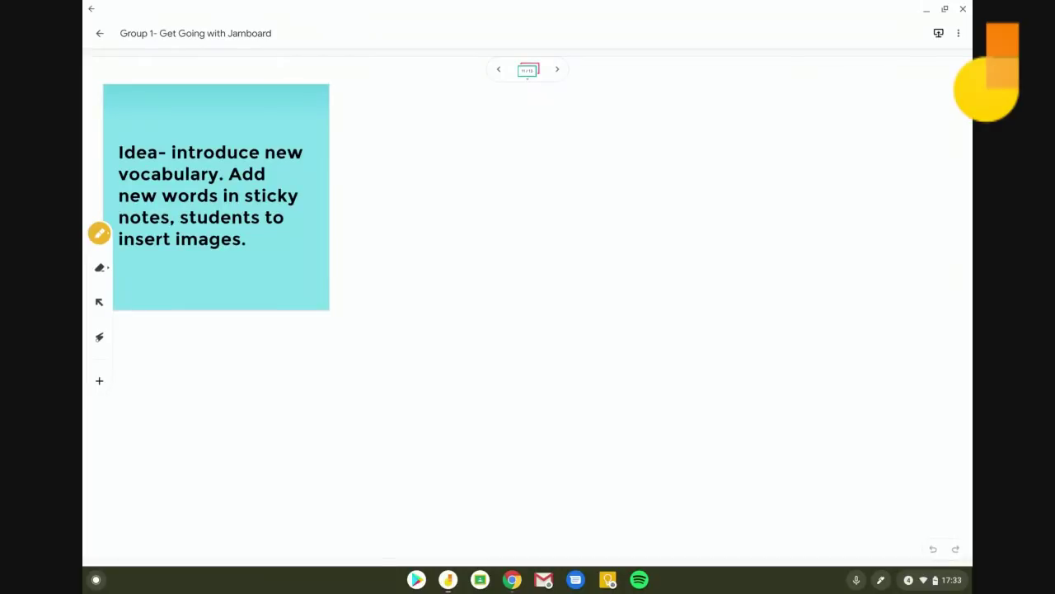
# On the brainstorming frame, draw yellow pen strokes around all sides of the image
pyautogui.click(557, 70)
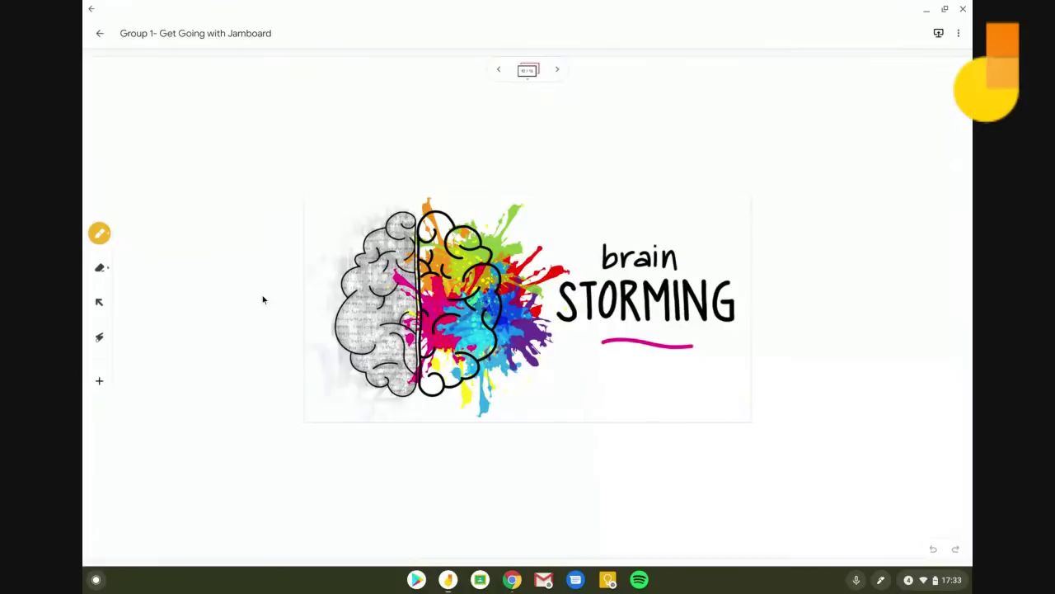
pyautogui.moveTo(315, 194)
pyautogui.mouseDown()
pyautogui.moveTo(240, 132)
pyautogui.moveTo(190, 125)
pyautogui.mouseUp()
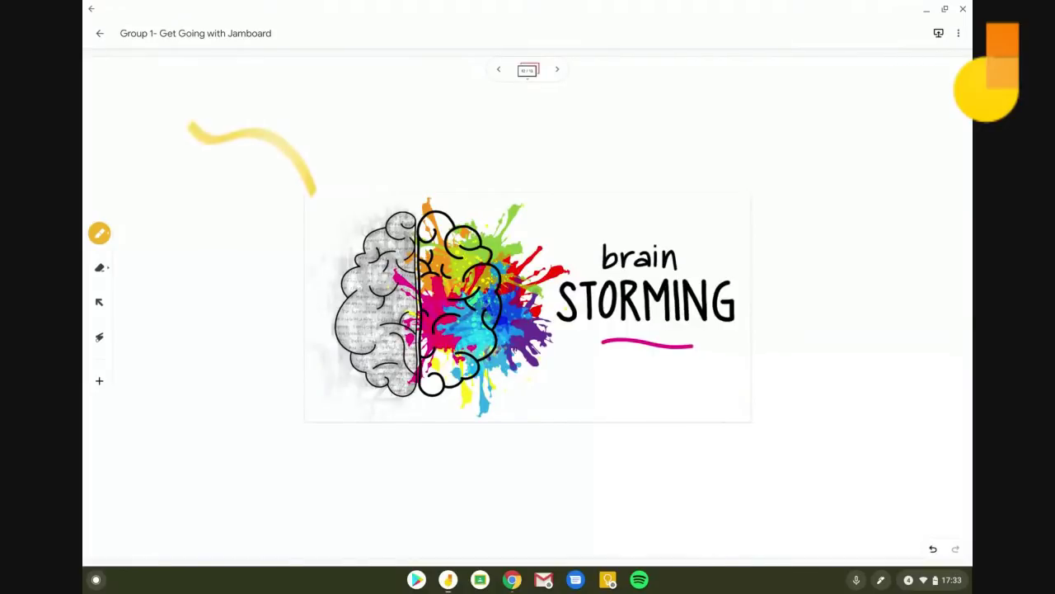
pyautogui.moveTo(305, 328); pyautogui.dragTo(165, 352)
pyautogui.moveTo(389, 415); pyautogui.dragTo(308, 492)
pyautogui.moveTo(554, 414); pyautogui.dragTo(571, 511)
pyautogui.moveTo(739, 424)
pyautogui.mouseDown()
pyautogui.moveTo(752, 415)
pyautogui.moveTo(841, 484)
pyautogui.mouseUp()
pyautogui.moveTo(767, 276)
pyautogui.mouseDown()
pyautogui.moveTo(804, 244)
pyautogui.moveTo(851, 231)
pyautogui.mouseUp()
# Add an 'App Development' sticky note right of the image, then advance to the next frame
pyautogui.click(99, 380)
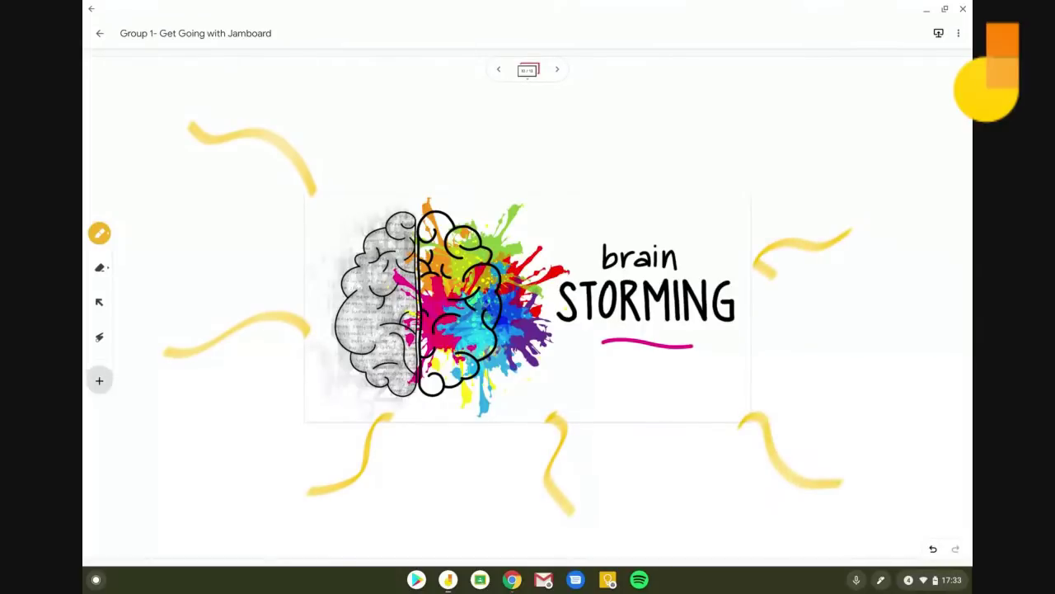
pyautogui.click(495, 420)
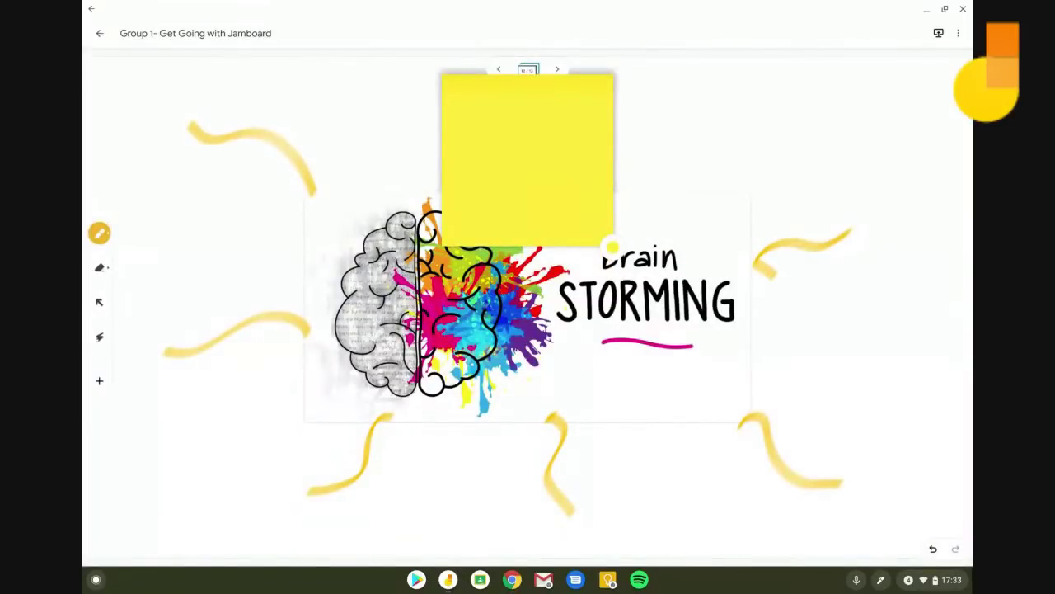
pyautogui.write('App')
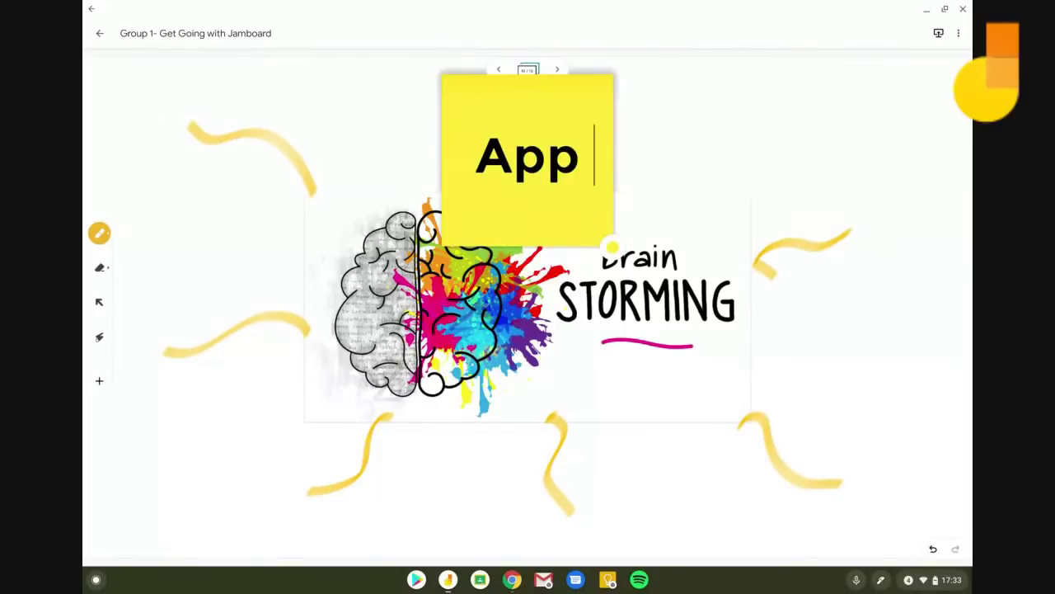
pyautogui.write(' Development')
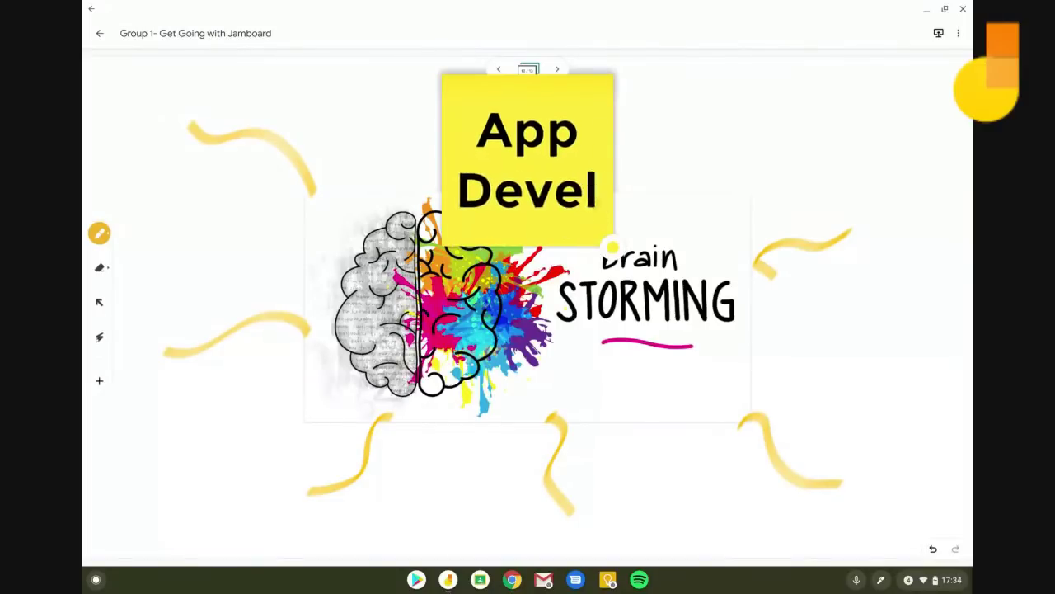
pyautogui.click(621, 136)
pyautogui.moveTo(663, 112); pyautogui.dragTo(917, 213)
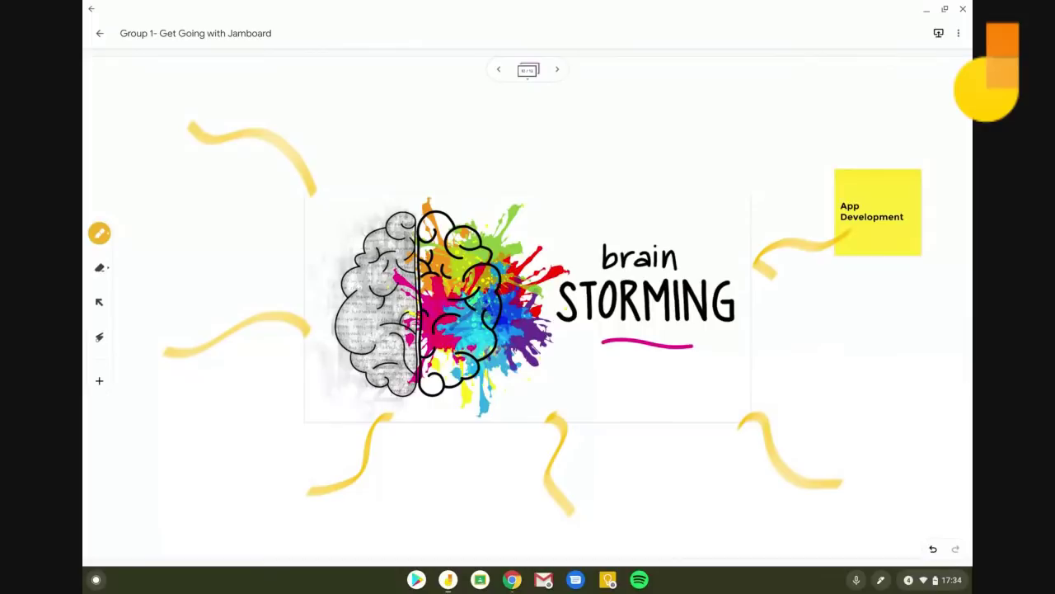
pyautogui.press('Right')
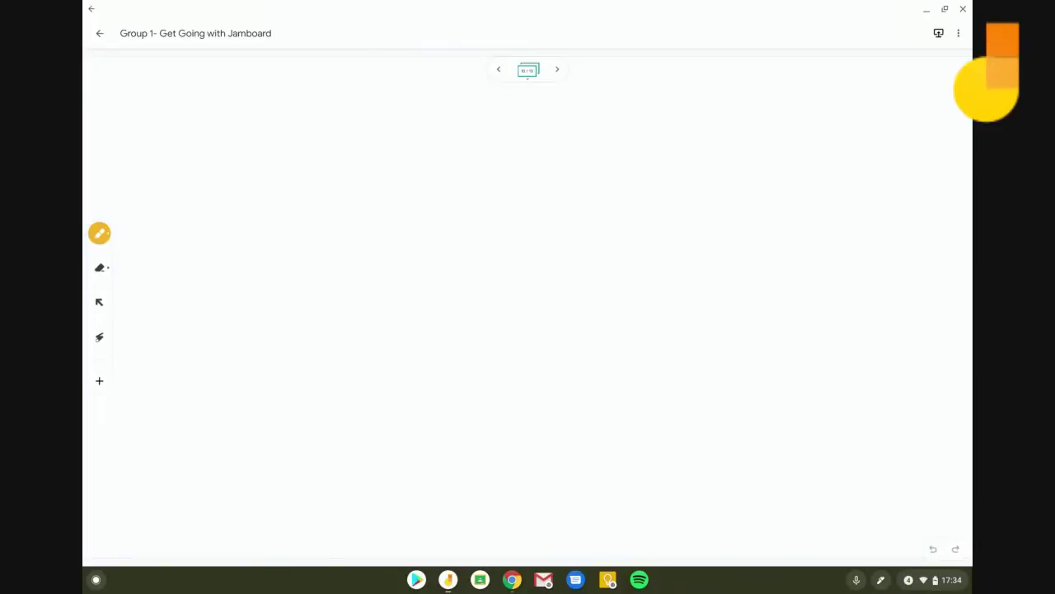
# Use the frame strip to jump to frame 4's Android App, iOS and Web Version tool table
pyautogui.click(527, 70)
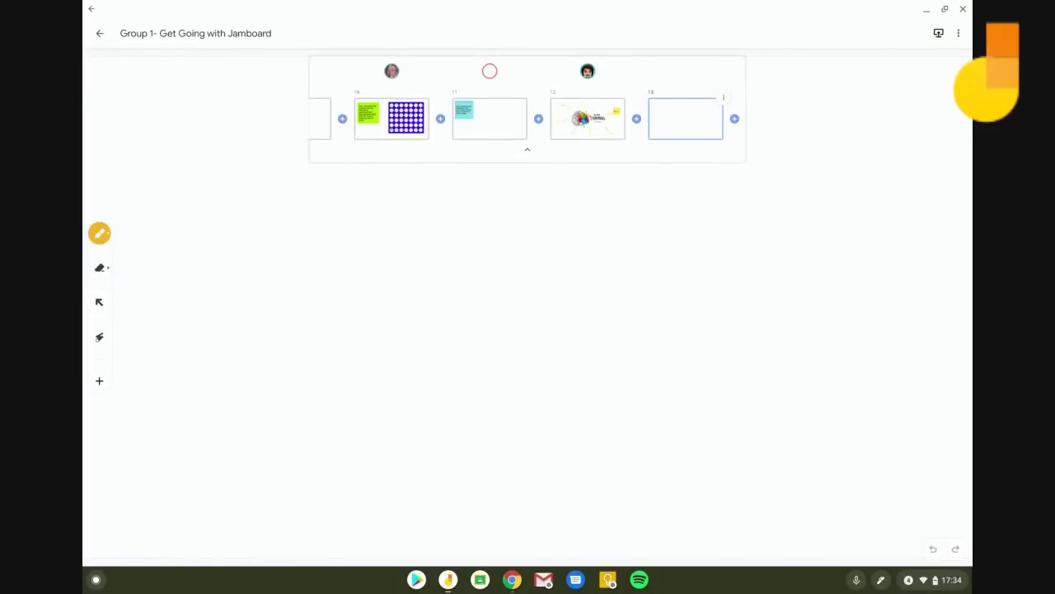
pyautogui.hscroll(-5, 528, 118)
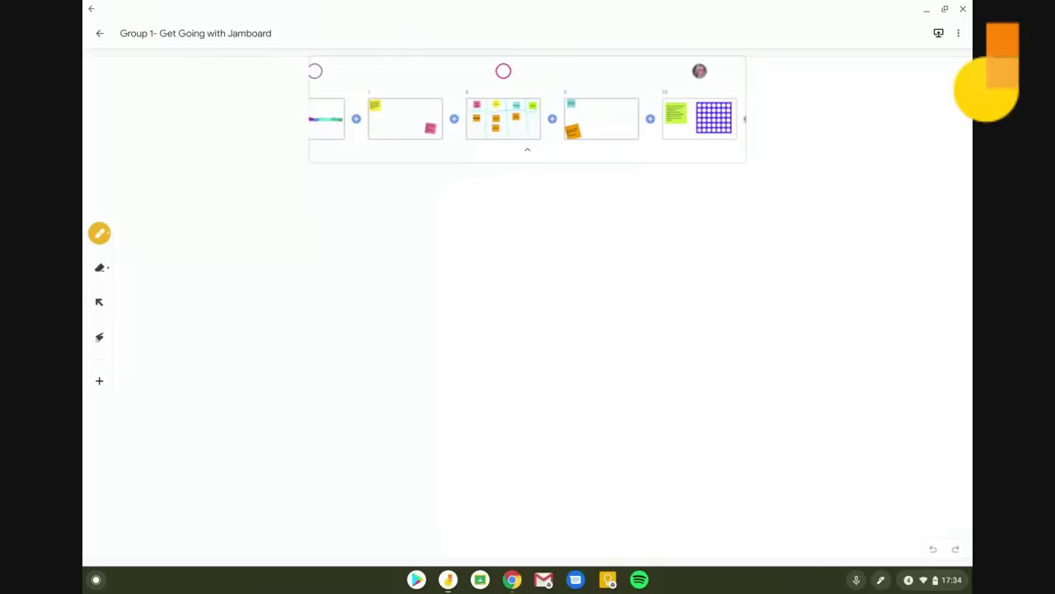
pyautogui.hscroll(-3, 528, 117)
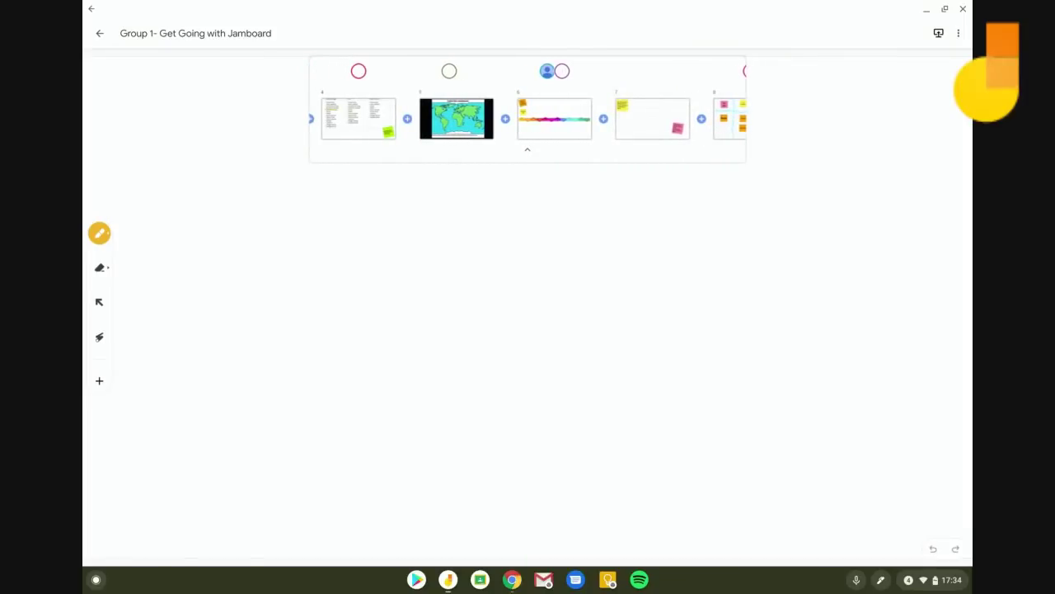
pyautogui.hscroll(-4, 528, 118)
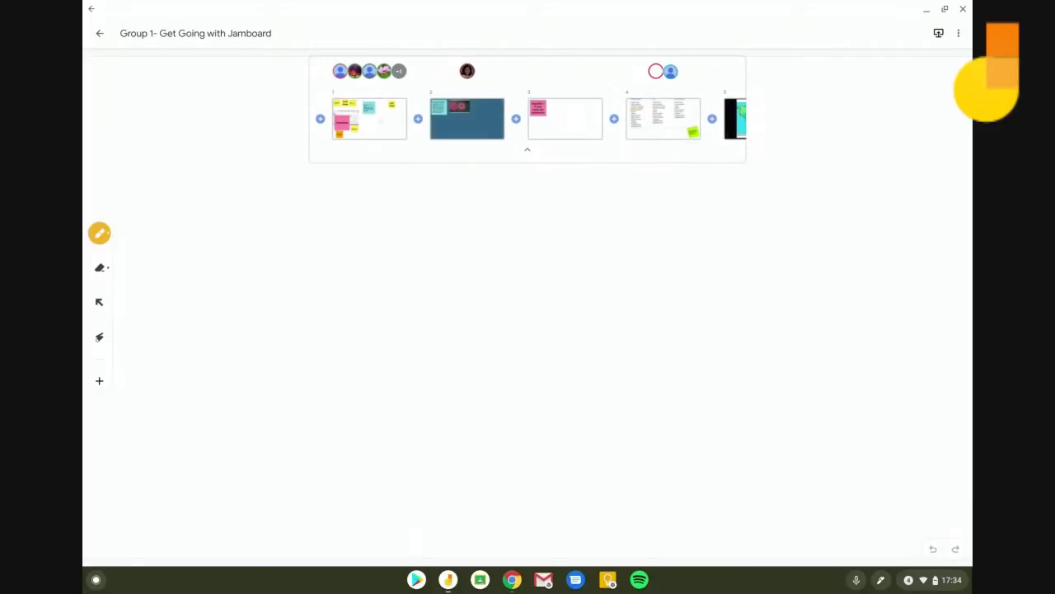
pyautogui.click(368, 118)
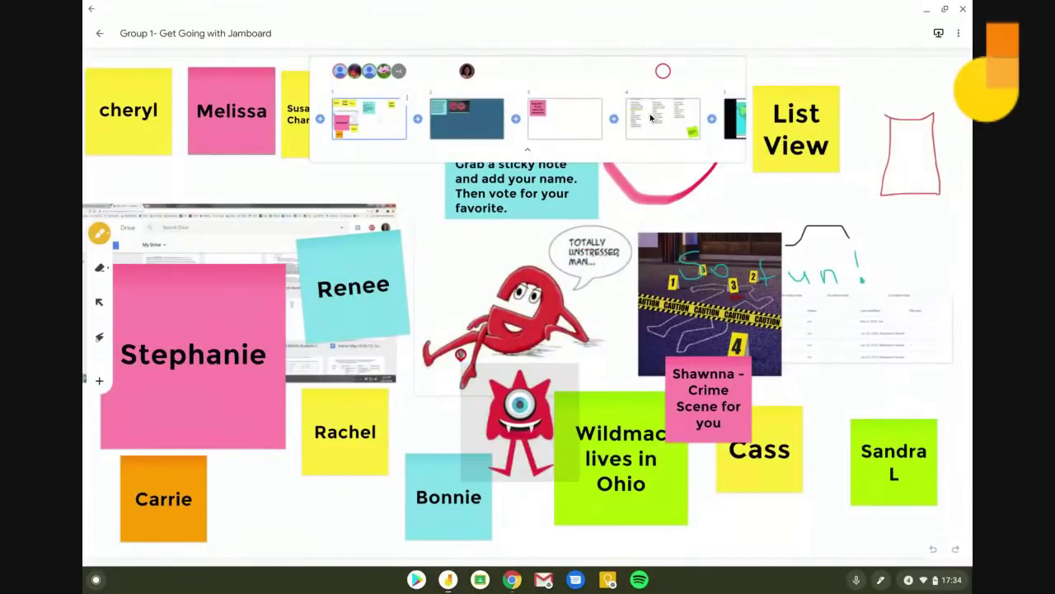
pyautogui.hscroll(3, 651, 118)
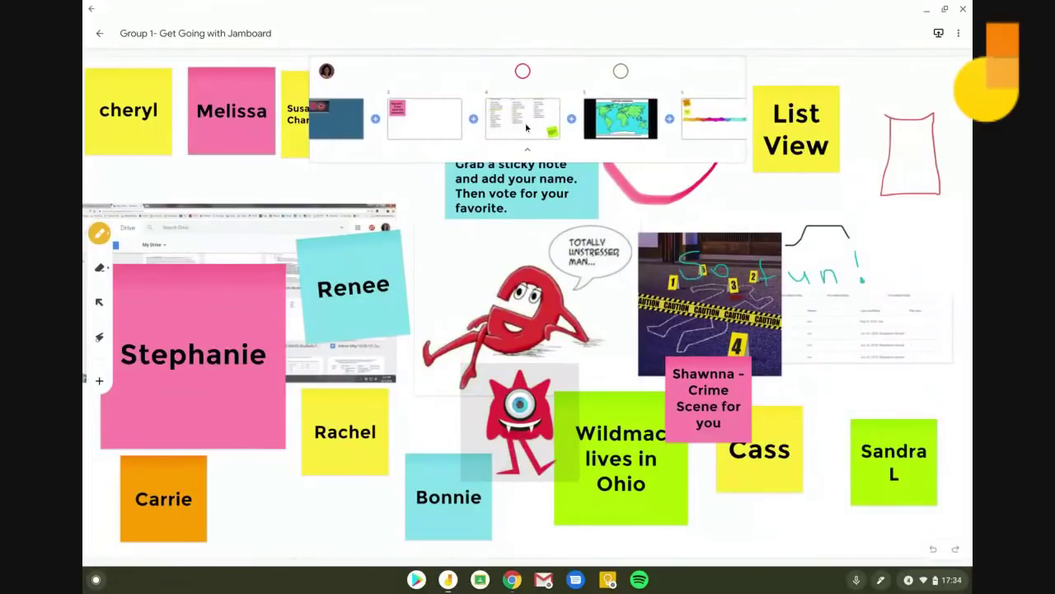
pyautogui.click(523, 132)
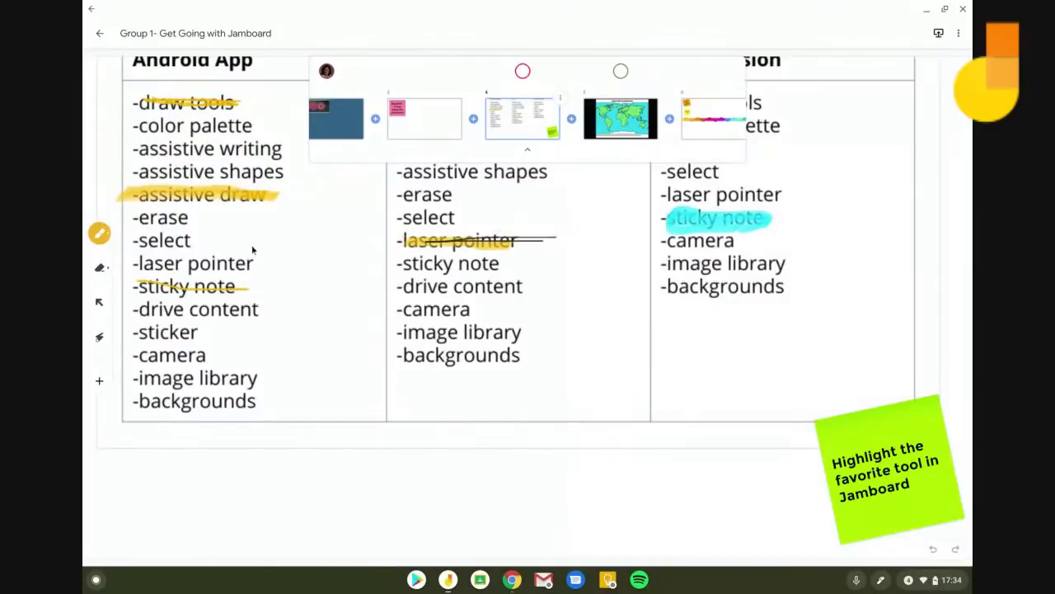
pyautogui.click(531, 455)
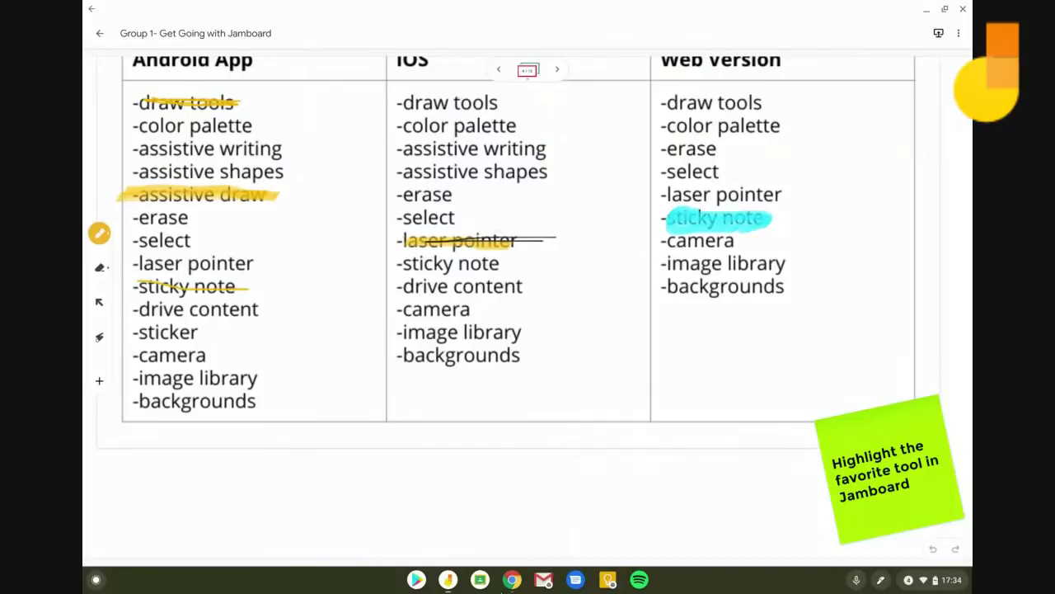
# From the activity document in Chrome, open Group 2's Activity 2 - Jamboard link in the browser
pyautogui.click(511, 581)
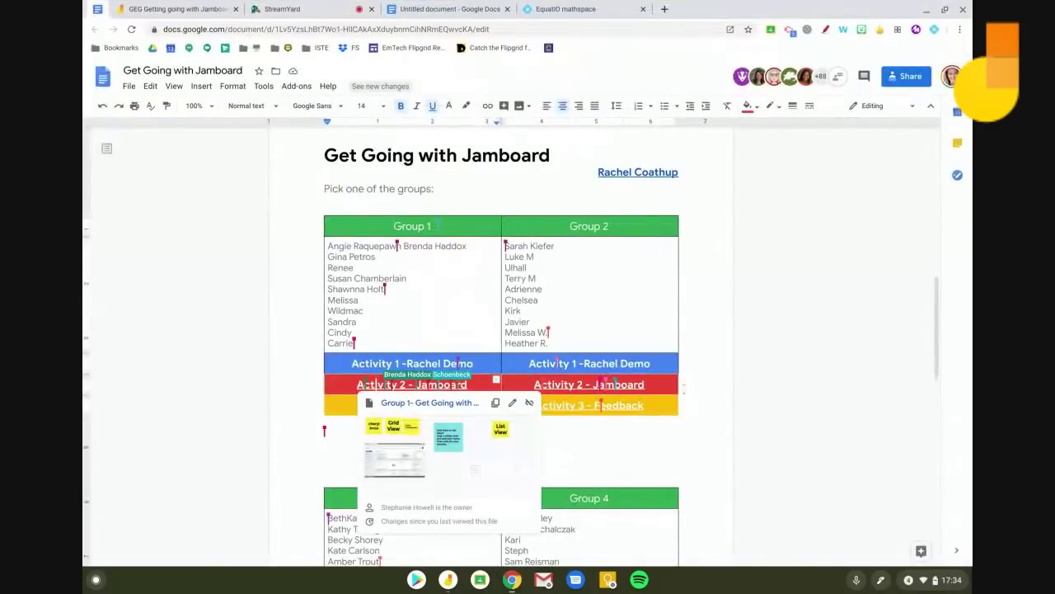
pyautogui.moveTo(625, 382)
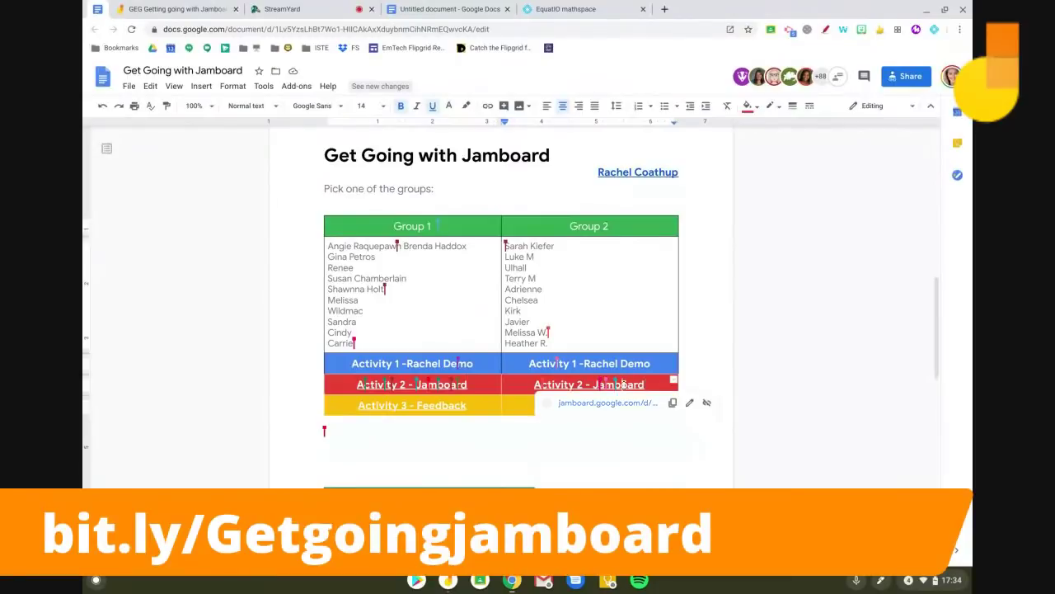
pyautogui.click(616, 410)
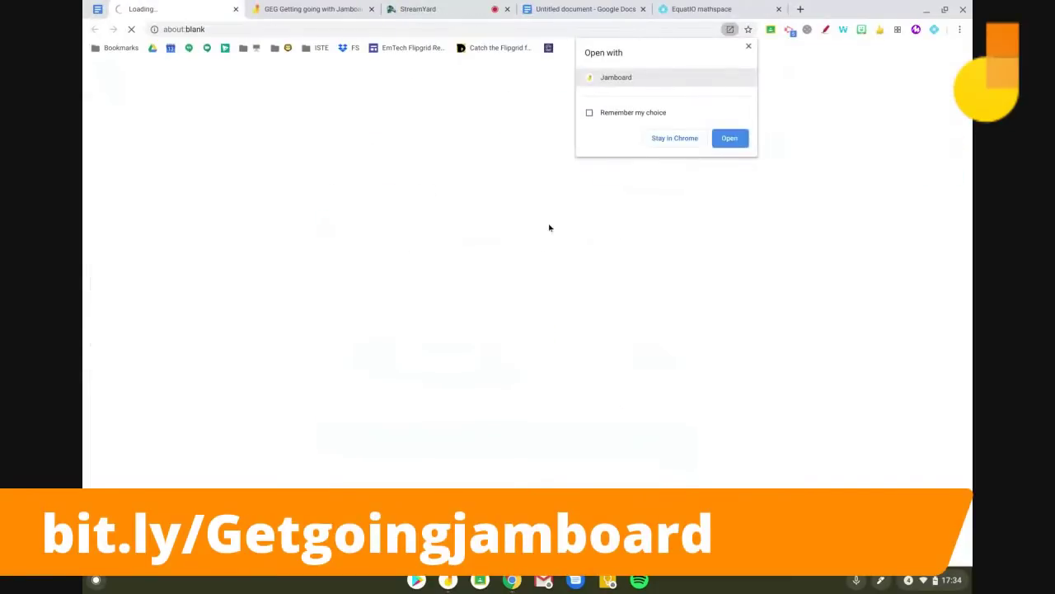
pyautogui.click(750, 47)
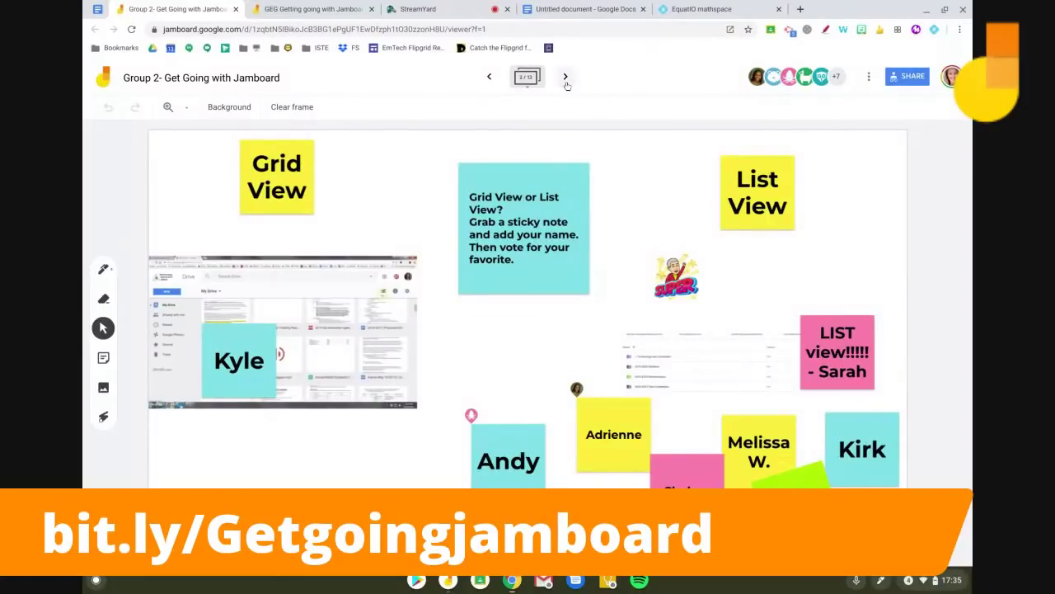
# Advance through frames 2-6: COVID memes, EquatIO notes, tool table, continents map, birthday timeline
pyautogui.click(566, 82)
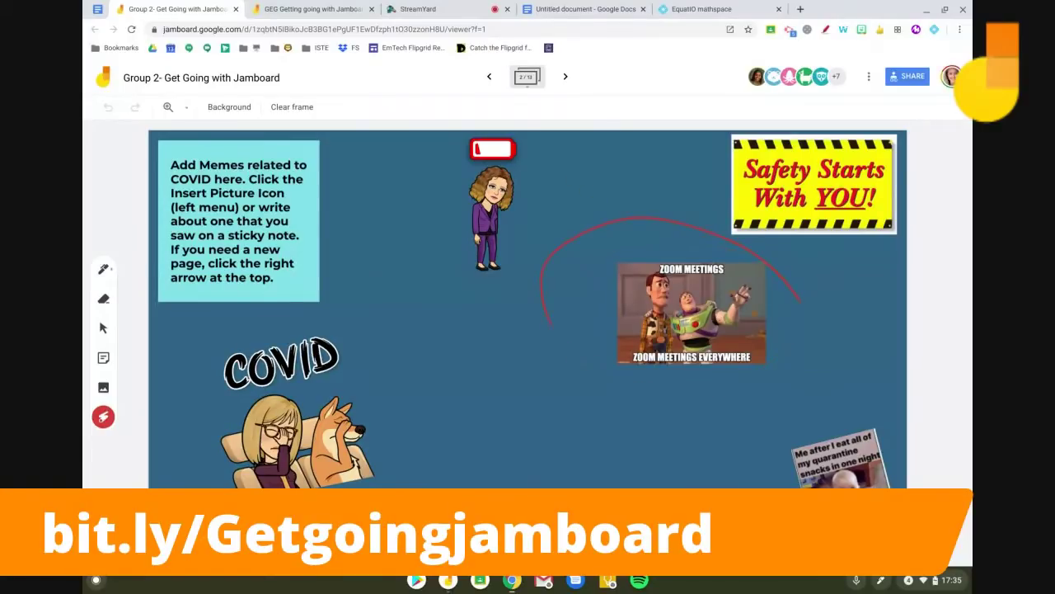
pyautogui.click(566, 78)
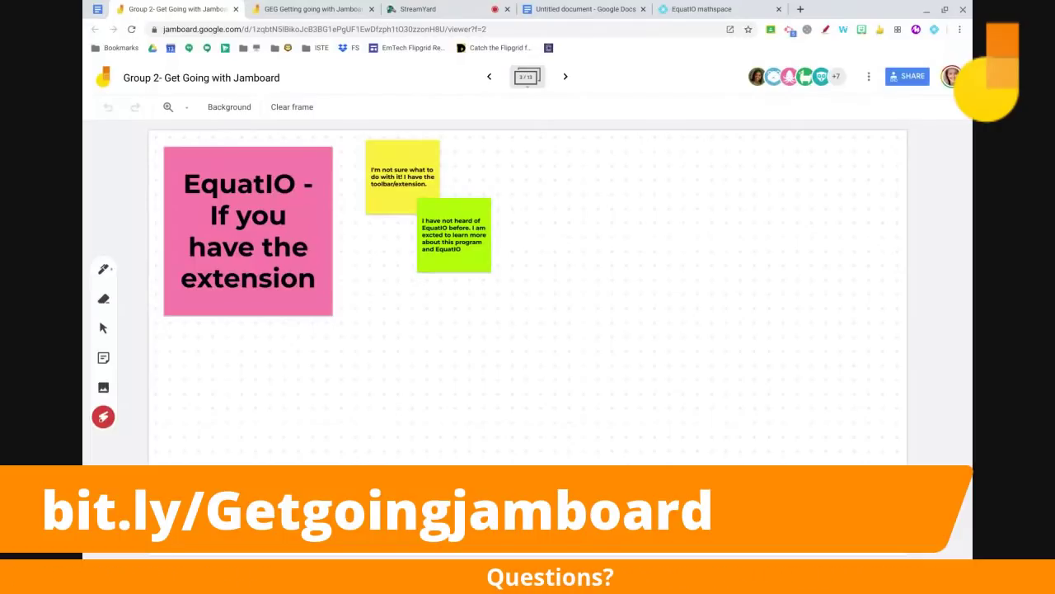
pyautogui.click(568, 76)
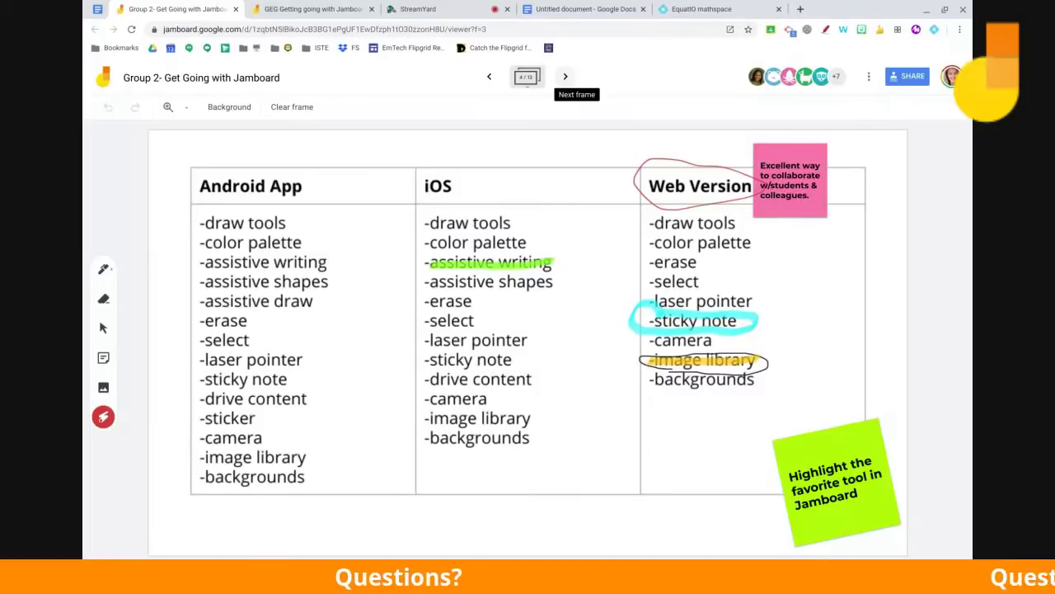
pyautogui.click(566, 76)
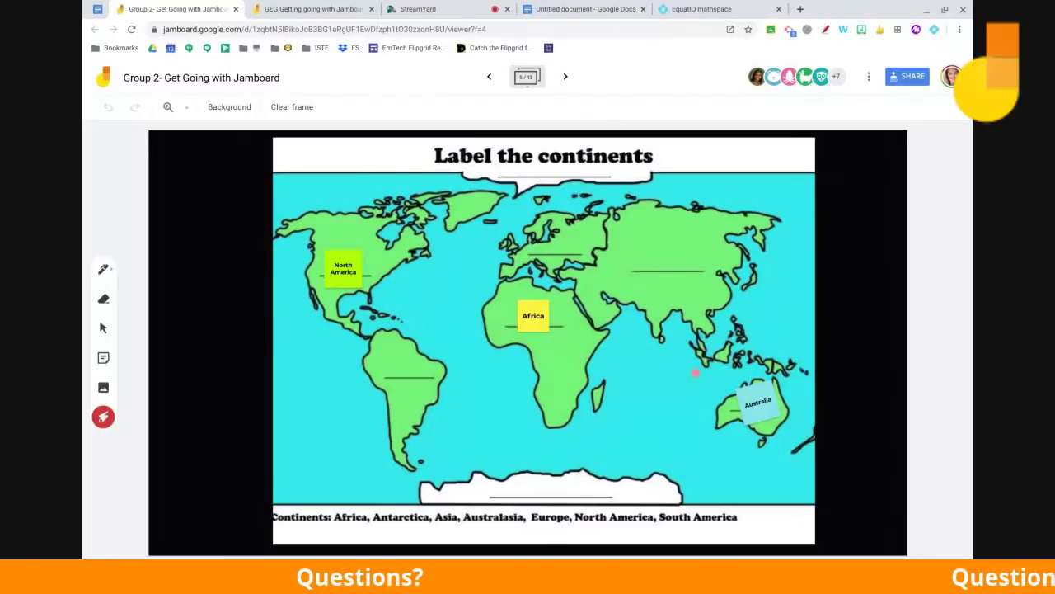
pyautogui.click(566, 77)
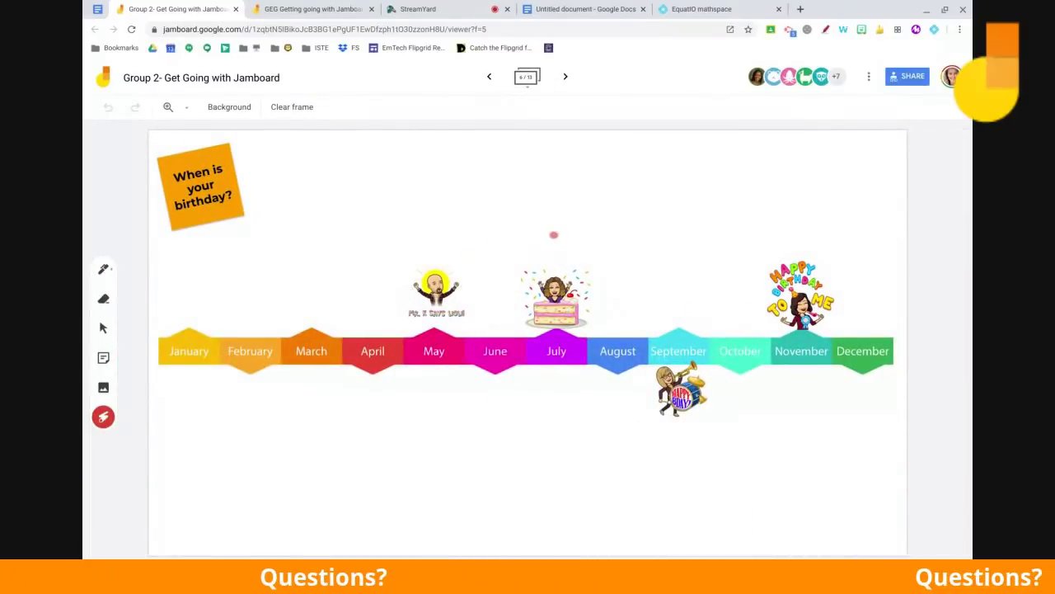
# Continue past the prompts, kanban and shark frames to frame 10, selecting the pen on the way
pyautogui.click(563, 76)
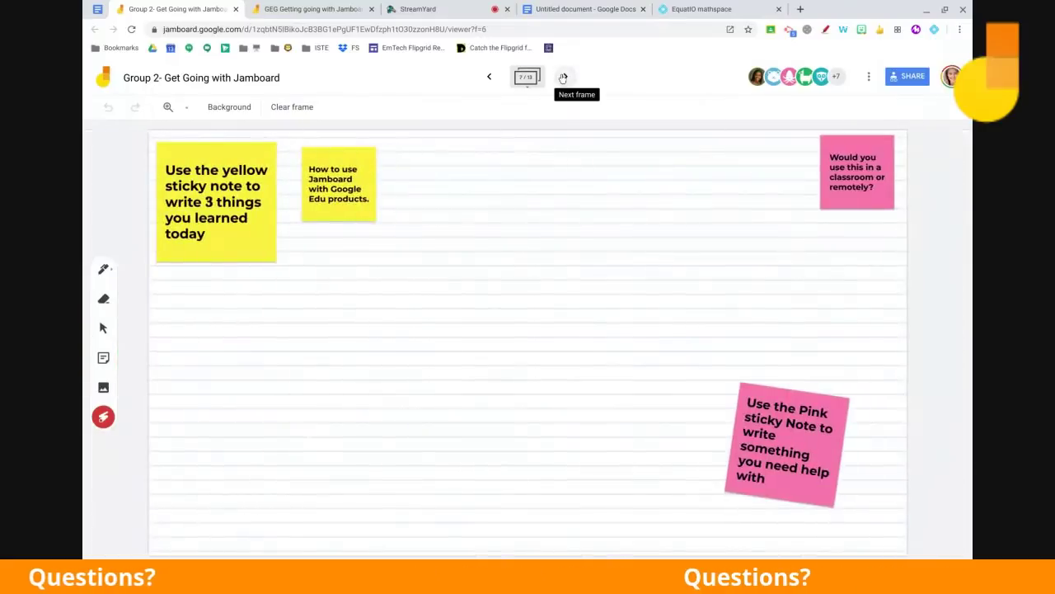
pyautogui.click(563, 77)
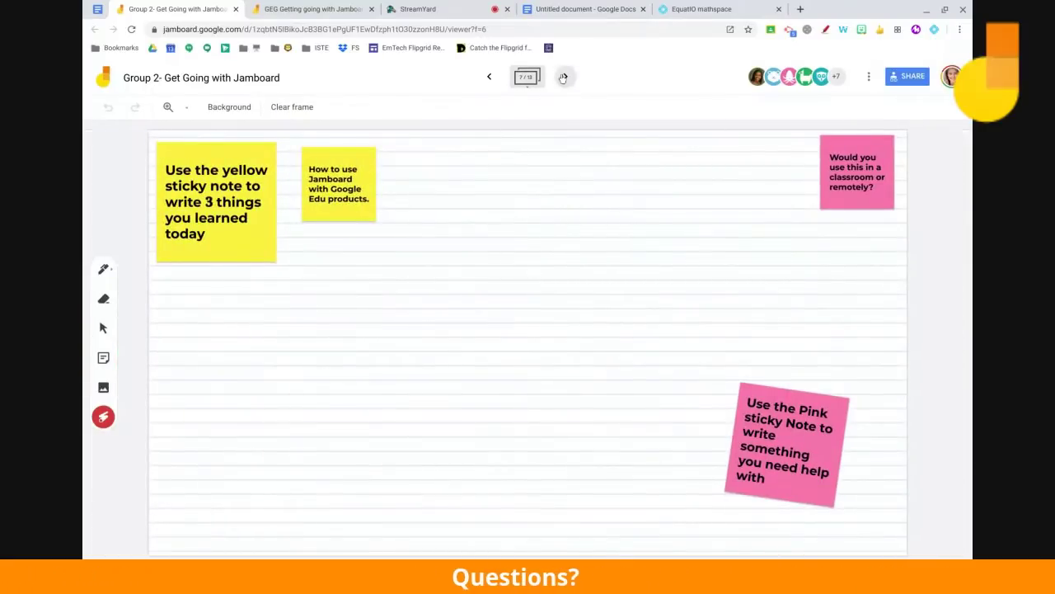
pyautogui.click(563, 76)
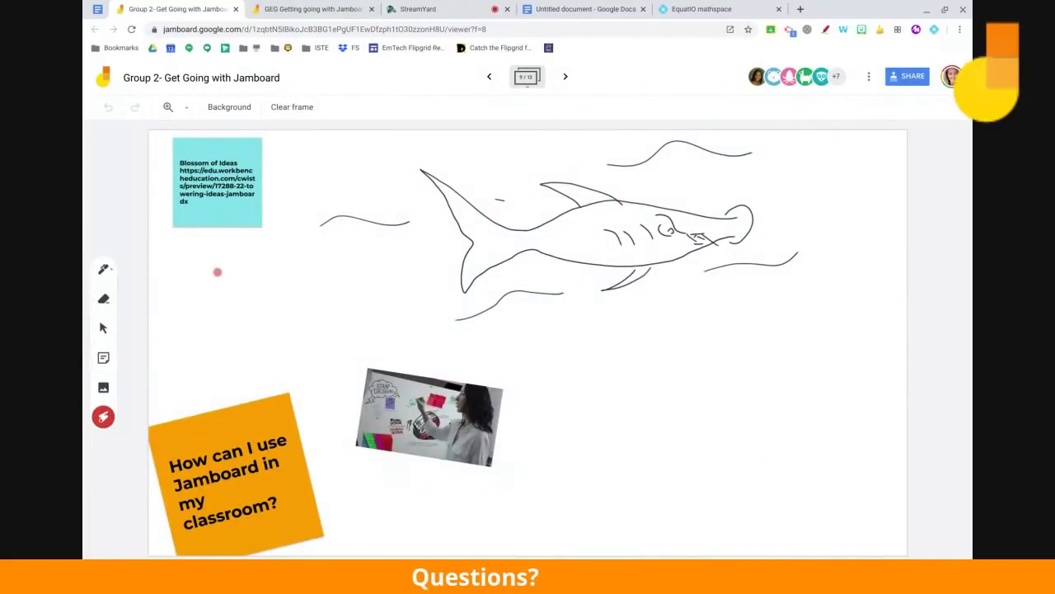
pyautogui.click(102, 270)
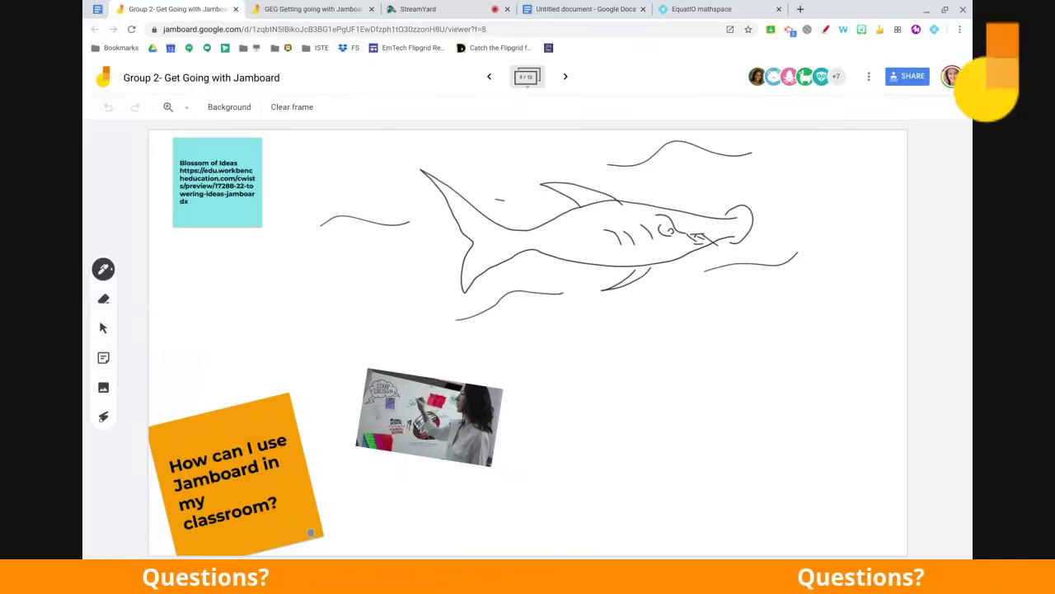
pyautogui.click(568, 74)
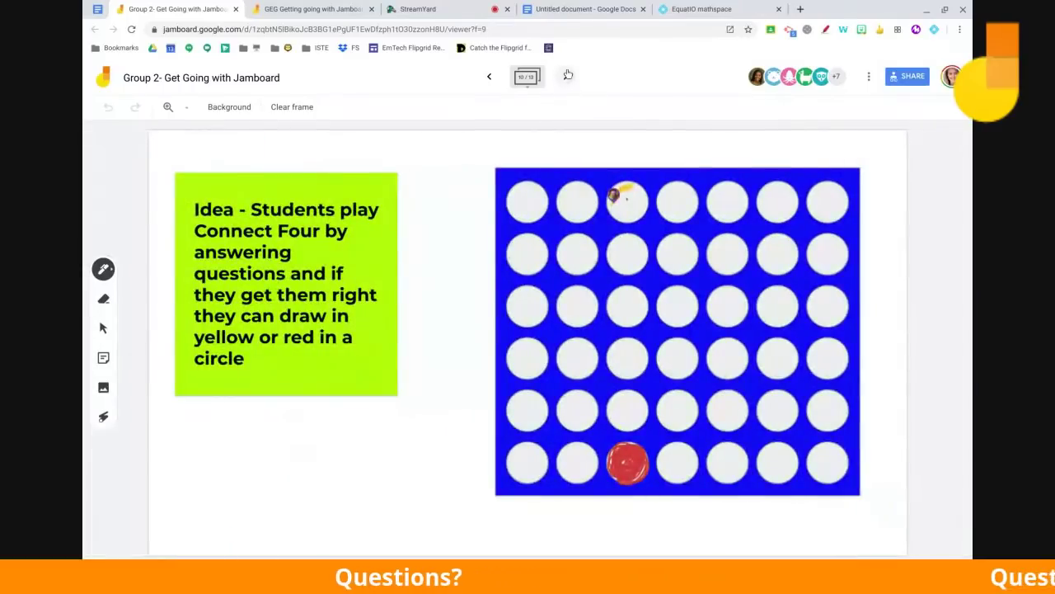